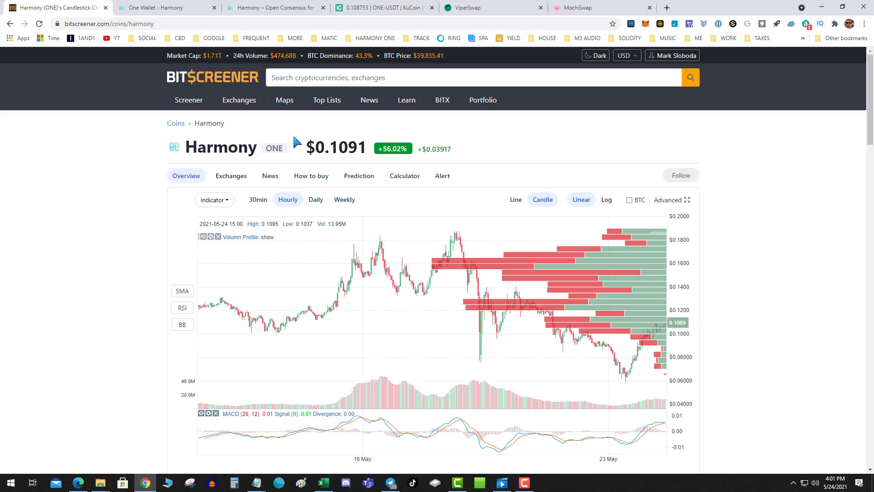
Switch between the ViperSwap and MochiSwap swap pages, then open the Harmony One Wallet guide.
click(478, 10)
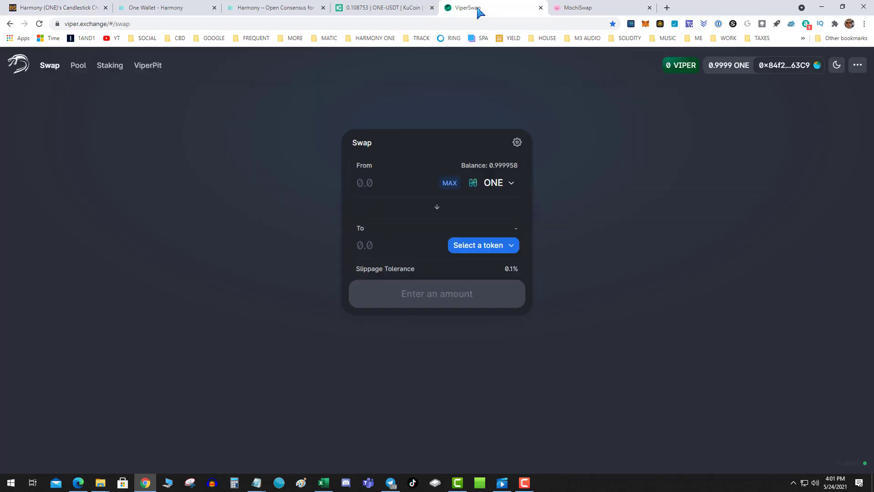
click(593, 8)
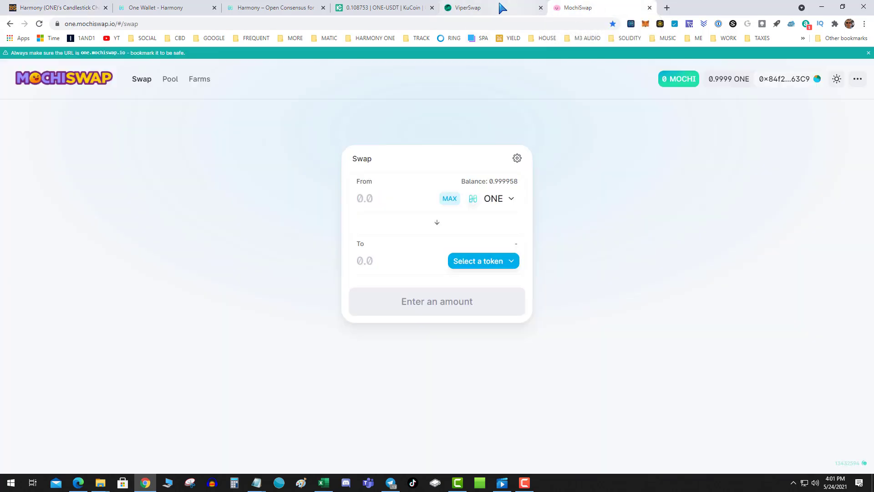
click(503, 9)
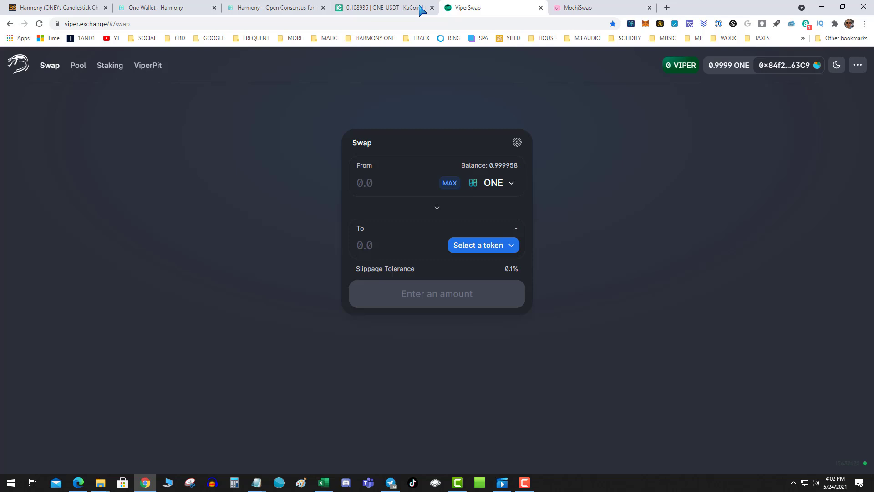
click(168, 13)
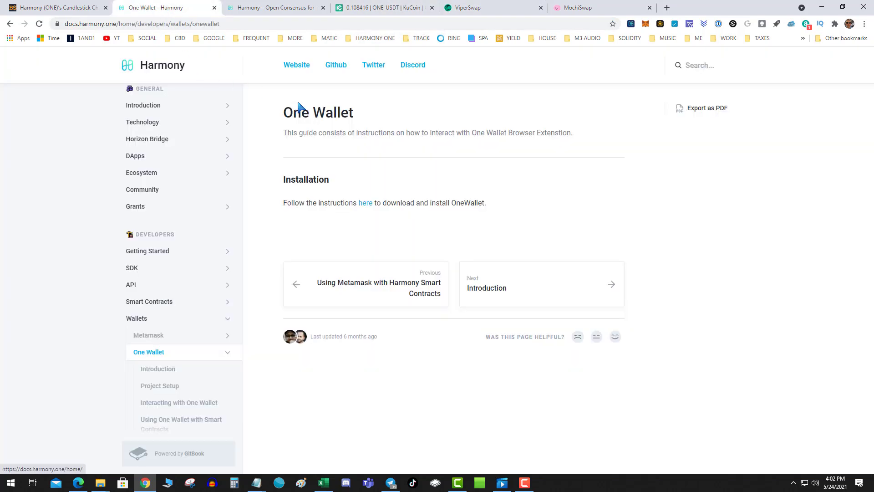
Check the One Wallet extension twice, confirming a balance of 0 ONE.
click(631, 25)
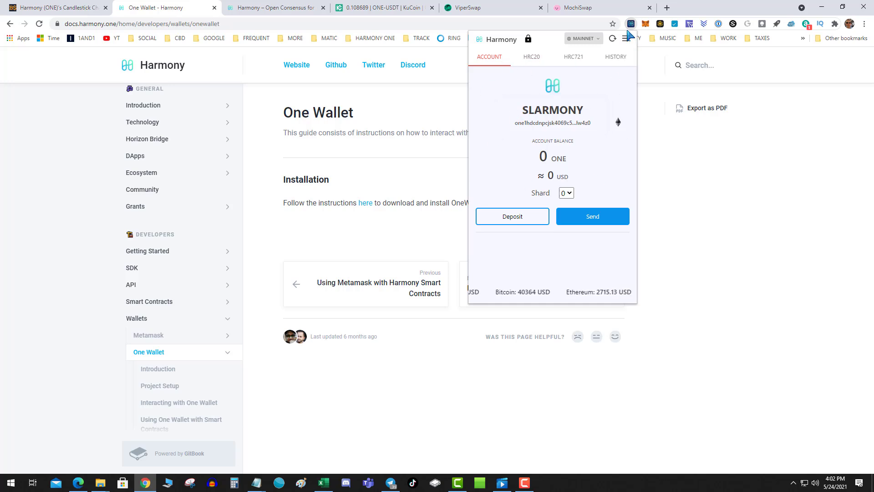
click(724, 196)
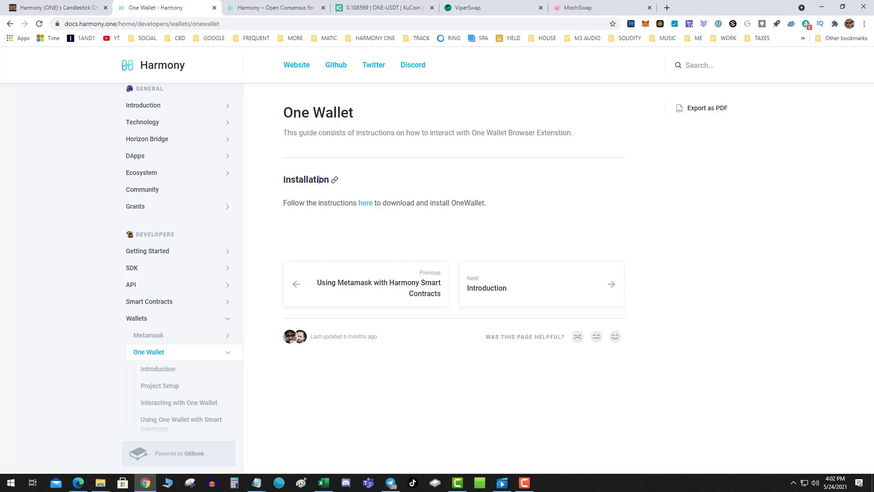
click(630, 25)
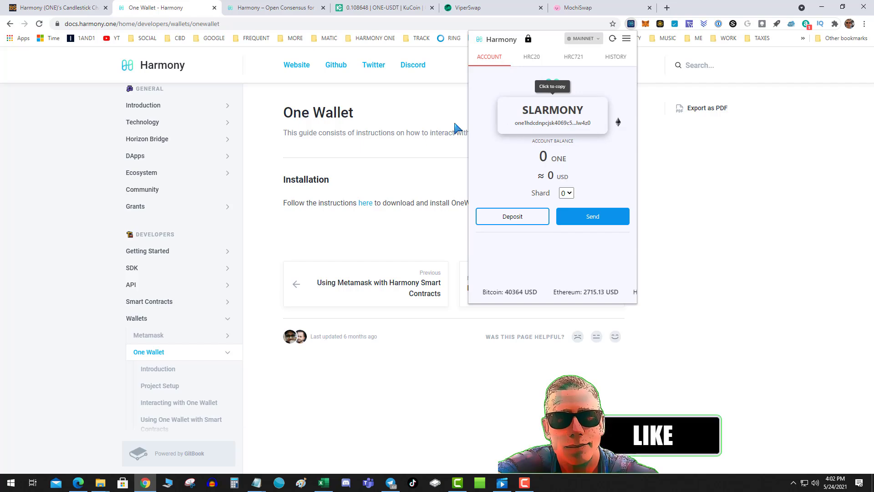
click(74, 125)
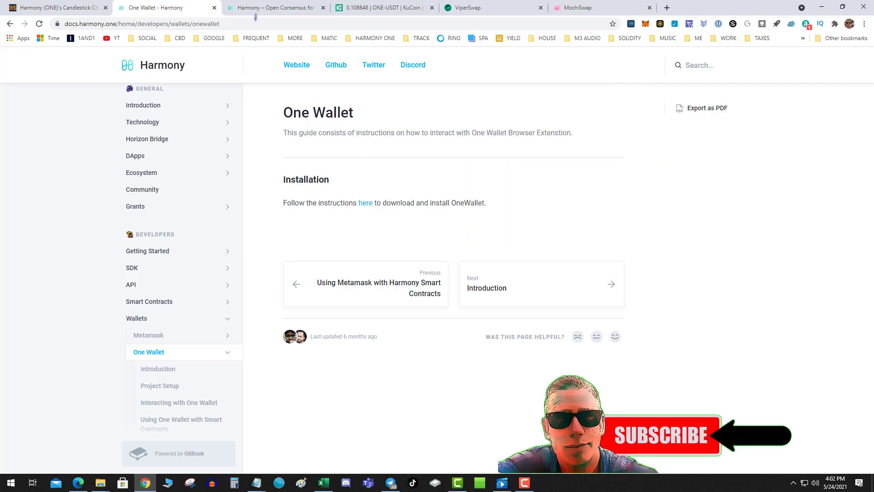
Enable and save the Hidden order setting on KuCoin's ONE/USDT trading page.
click(292, 11)
click(361, 7)
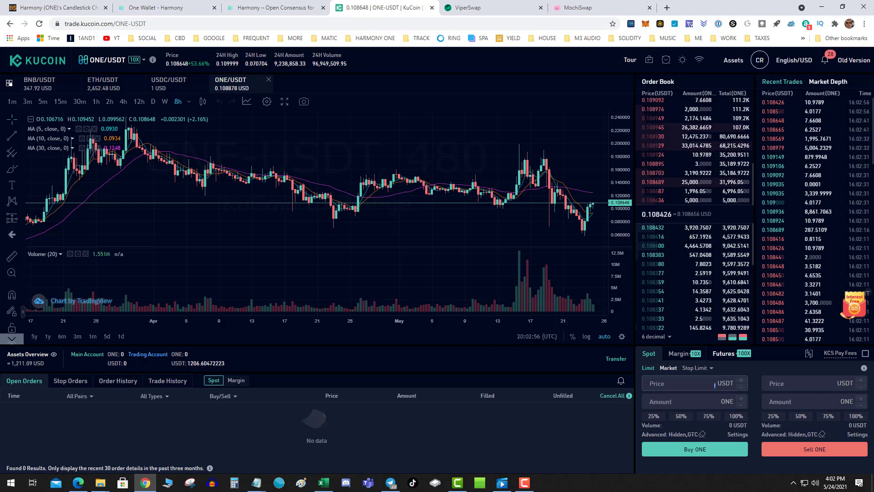
click(738, 434)
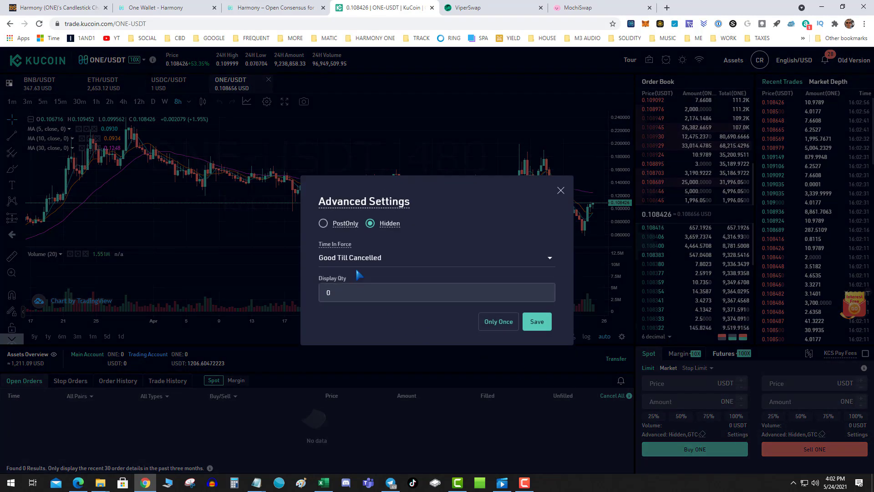
click(536, 322)
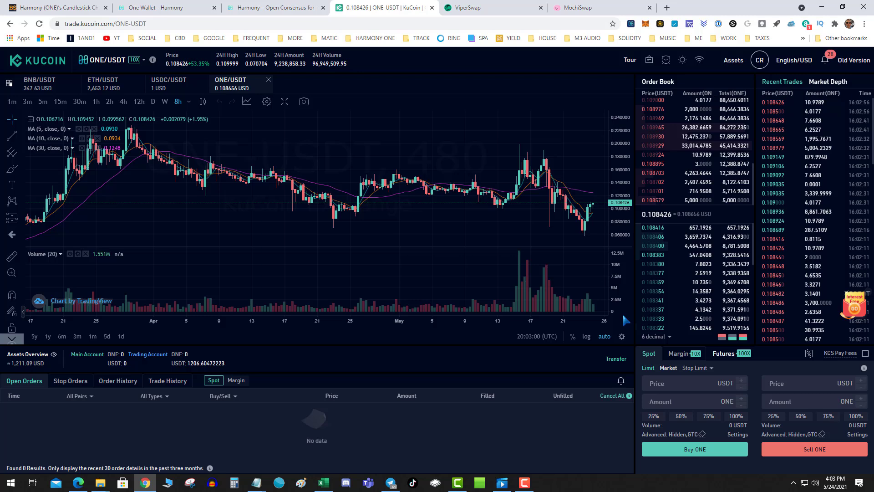
mouse_move(682, 200)
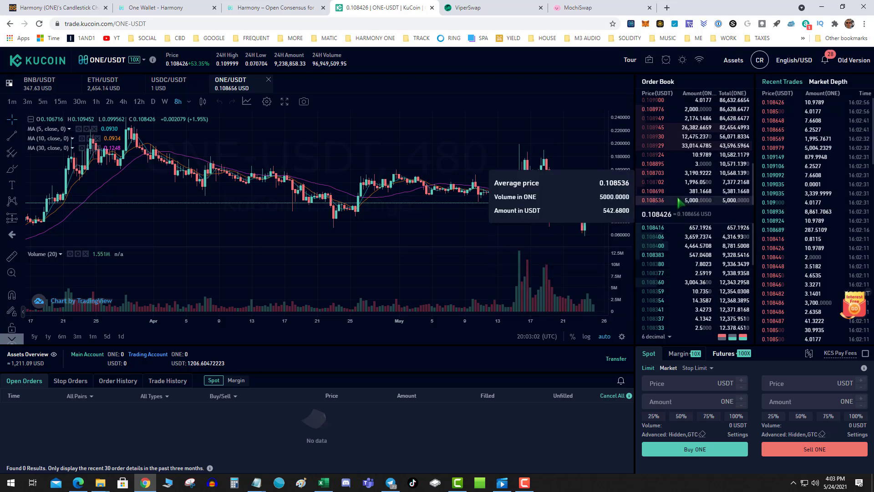
Place a limit buy of 11,064.2922 ONE at 0.108945 USDT, spending all USDT.
click(681, 171)
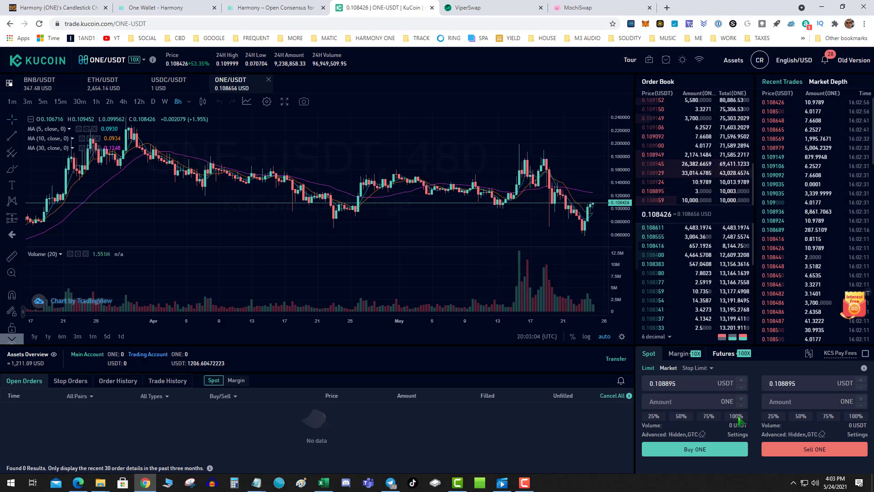
click(736, 417)
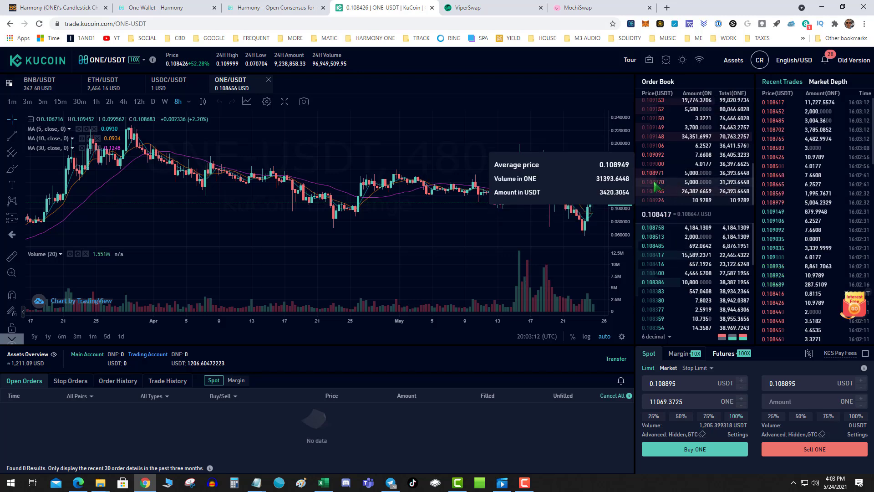
click(657, 186)
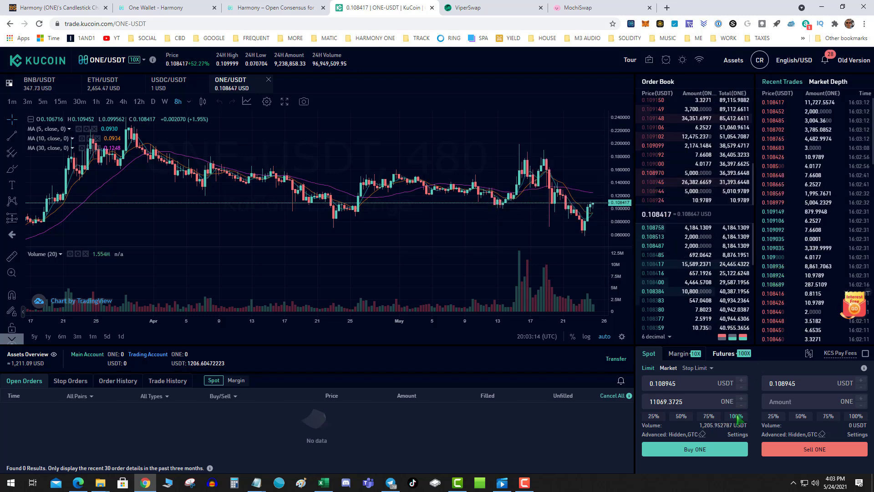
click(736, 416)
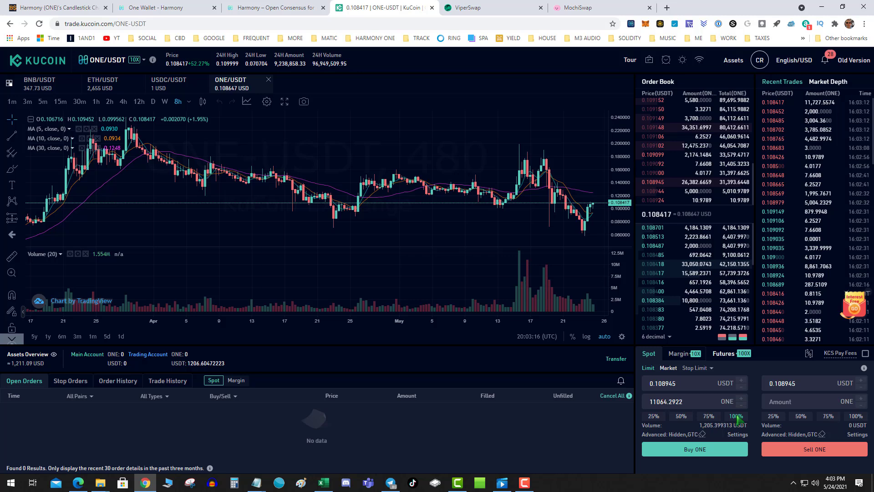
click(703, 451)
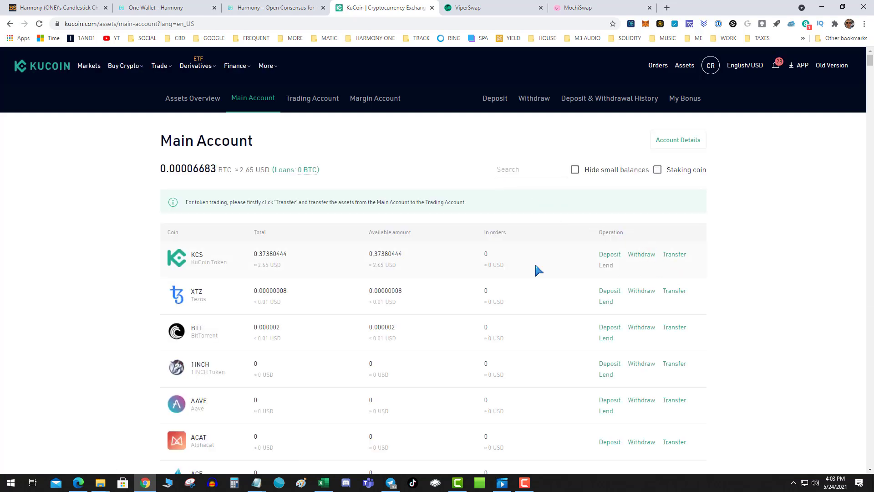
Hide small balances and transfer all 11,064.2922 ONE from Trading to Main Account.
click(576, 170)
mouse_move(684, 66)
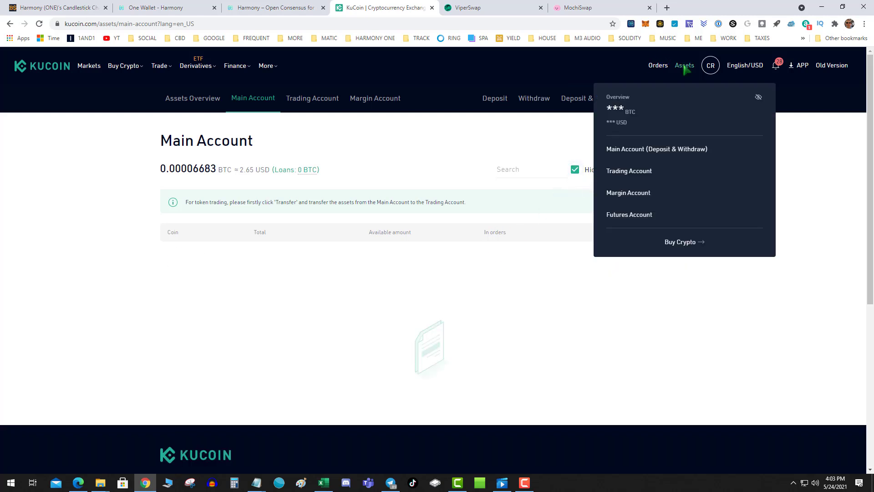
click(642, 179)
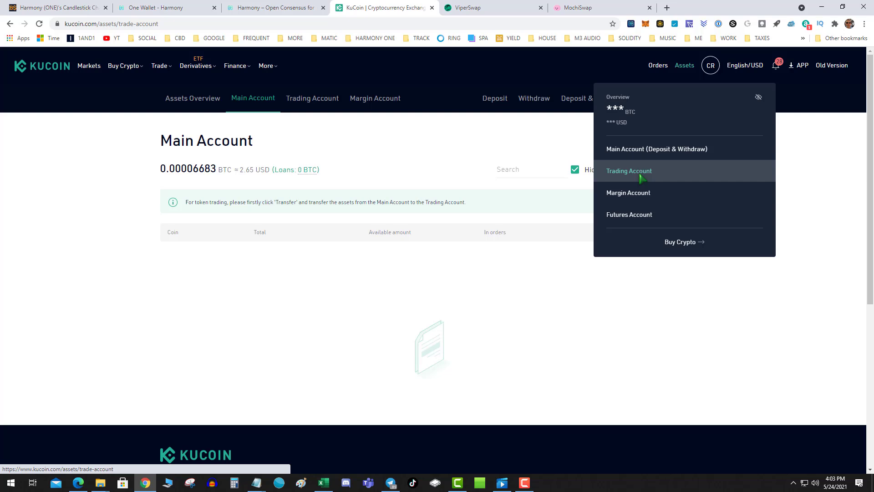
click(633, 260)
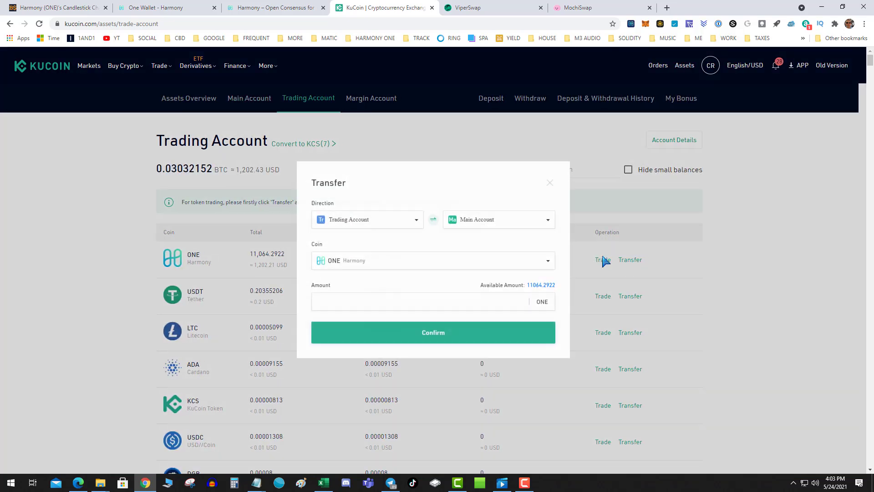
click(537, 287)
click(474, 345)
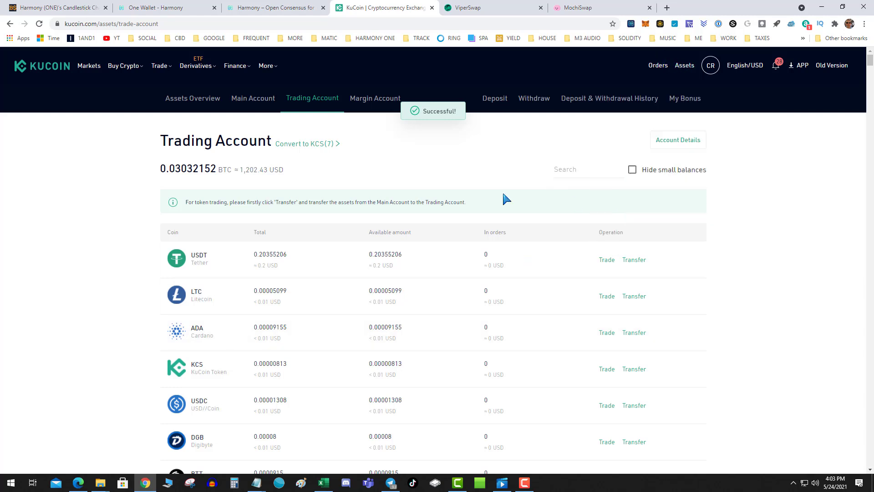
mouse_move(684, 66)
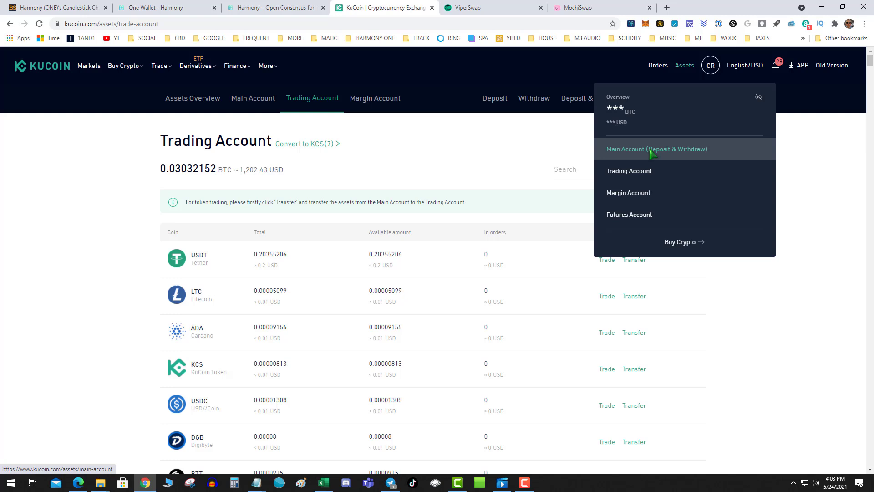
click(652, 151)
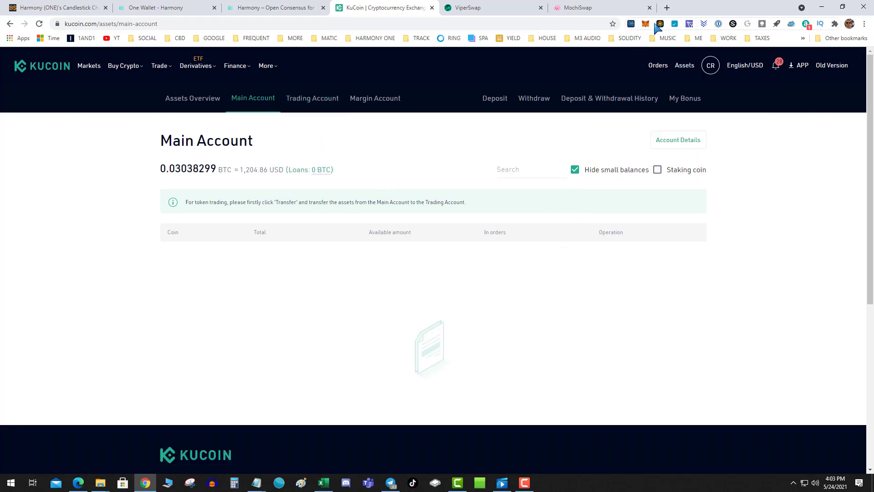
Check and close the Harmony wallet popup, then switch to the BitScreener Harmony chart.
click(630, 24)
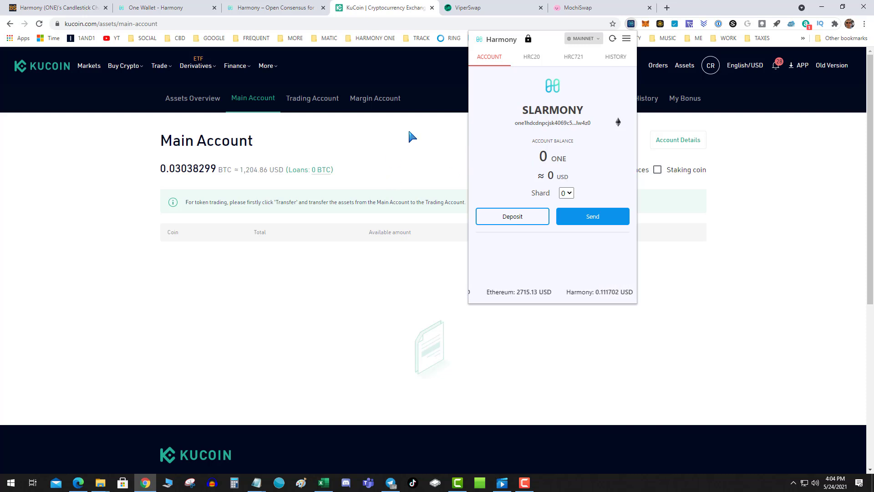
click(87, 165)
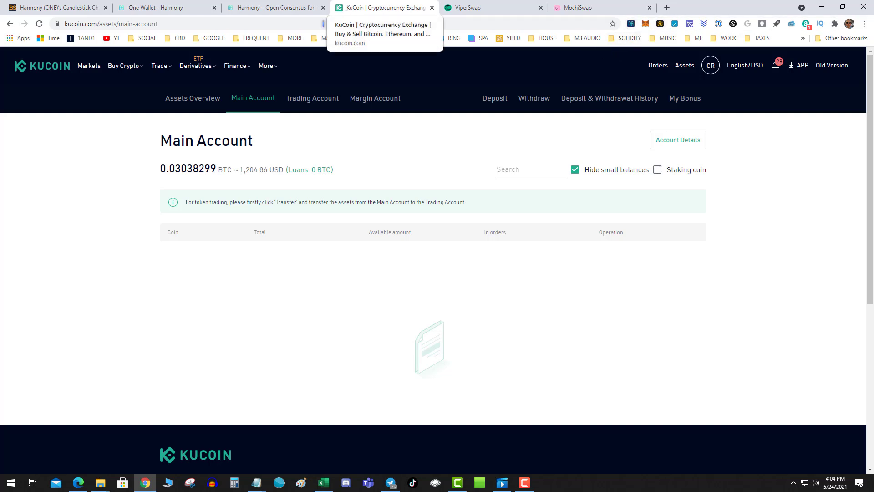
click(65, 10)
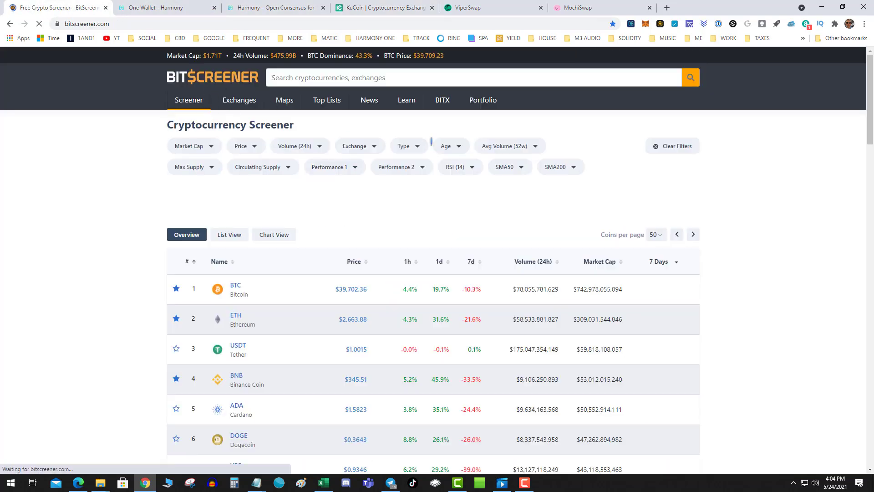
scroll(390, 230, down, 1)
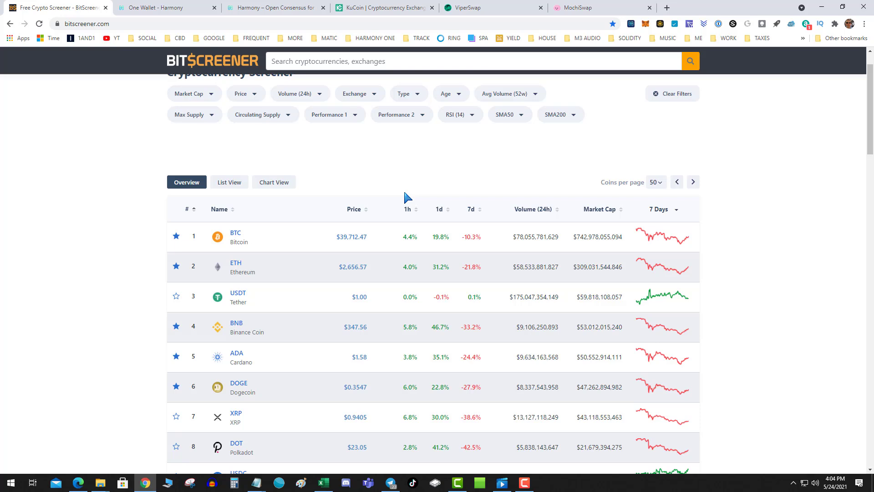
scroll(402, 202, down, 1)
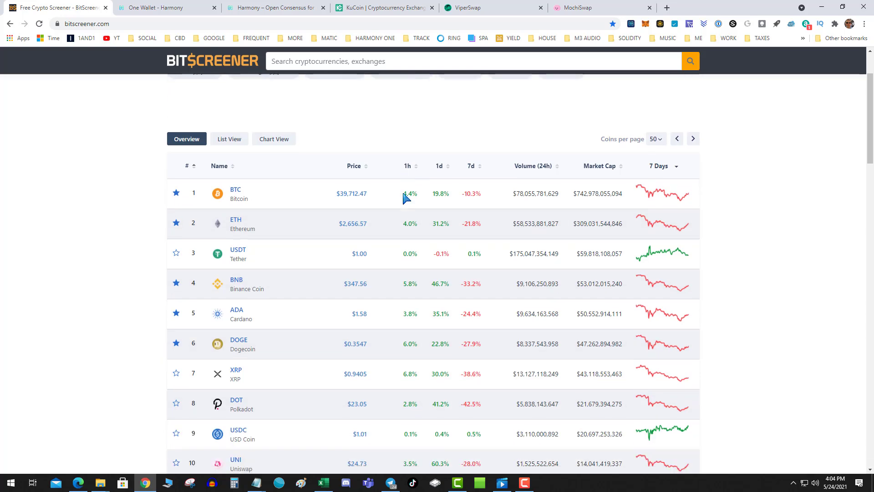
scroll(400, 206, up, 2)
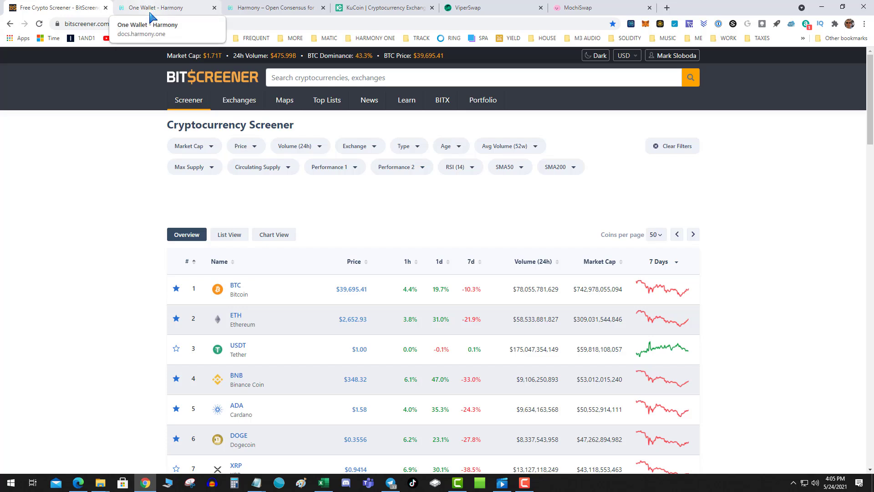
Return to the KuCoin account page and check the Harmony wallet extension.
click(370, 8)
click(632, 24)
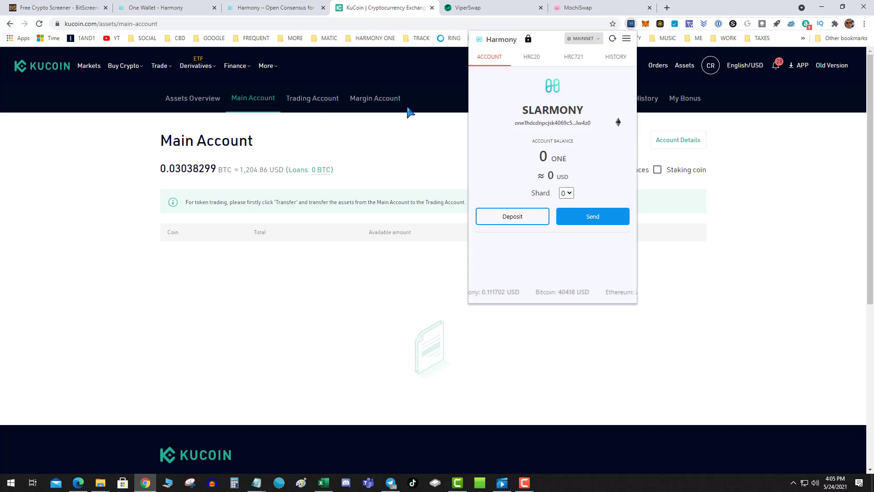
click(396, 129)
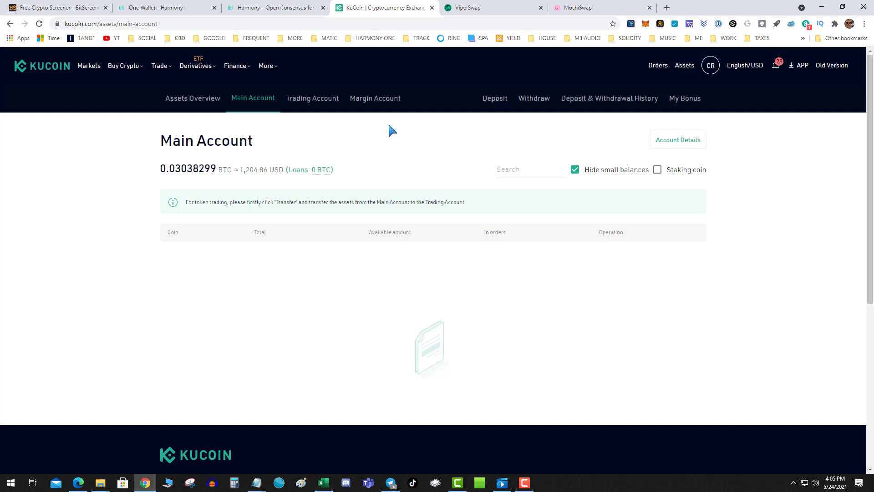
Cycle through the One Wallet sign-in, ViperSwap and MochiSwap pages, ending on ViperSwap.
click(239, 7)
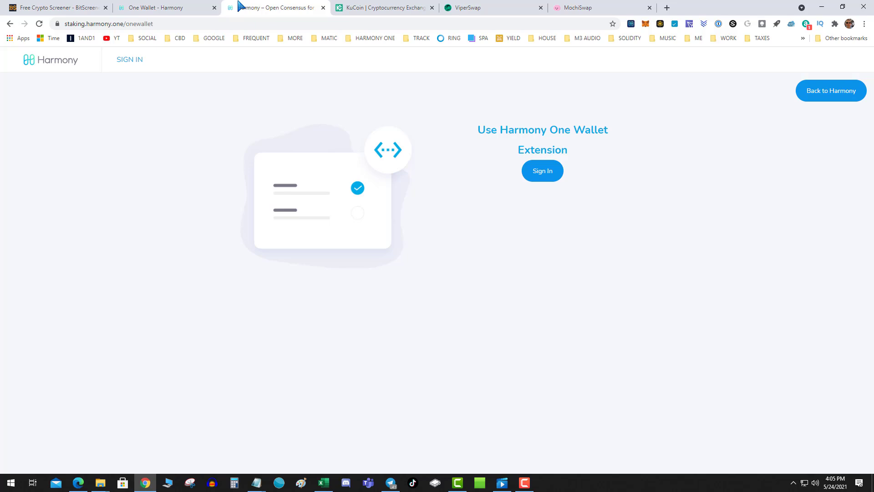
click(486, 7)
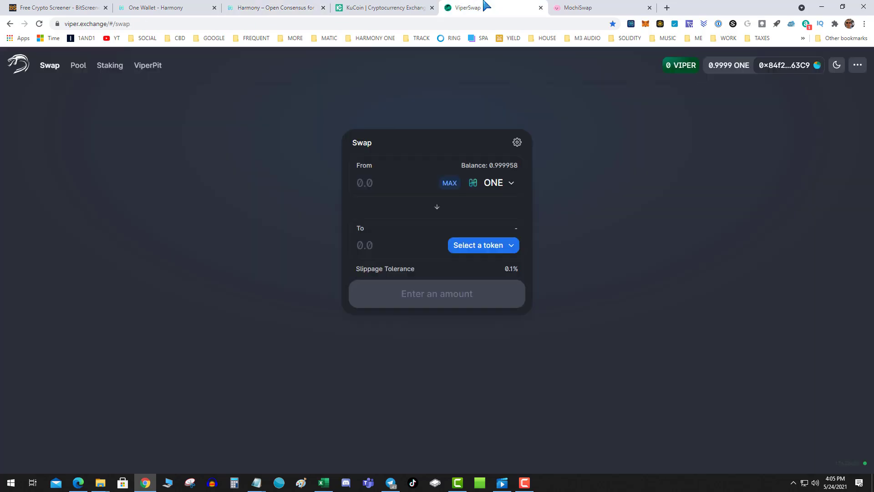
click(589, 9)
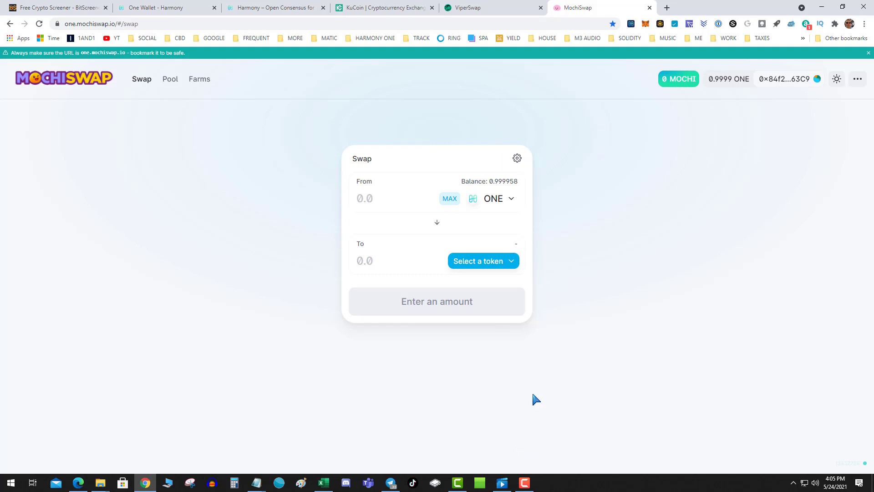
click(467, 7)
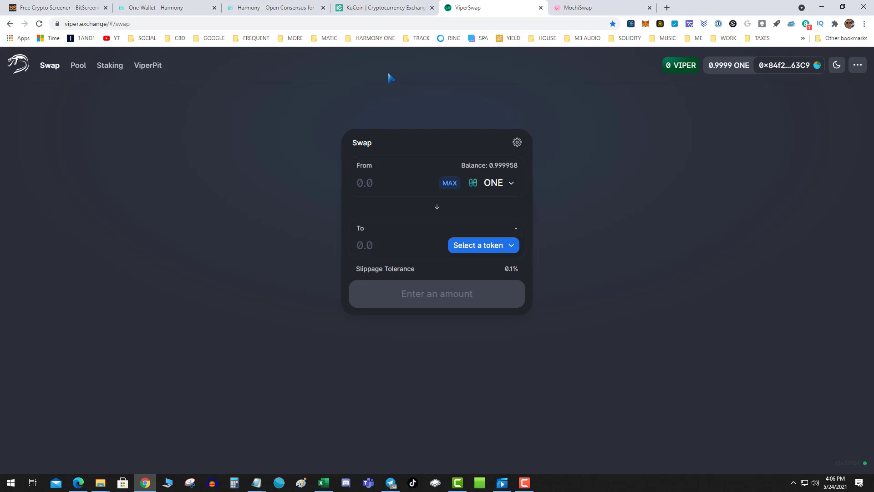
Sort the BitScreener coin screener by 1-day change, biggest gainers (MATIC, LUNA, MKR) first.
click(74, 8)
scroll(77, 246, down, 2)
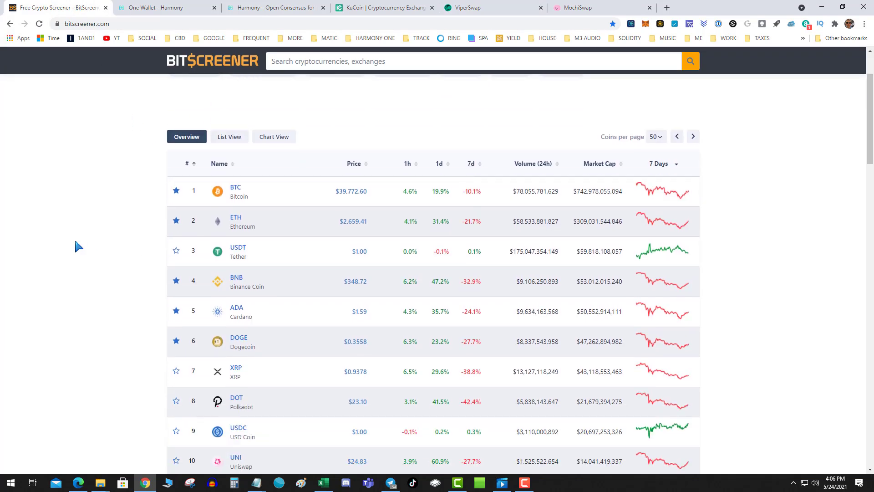
scroll(77, 247, down, 1)
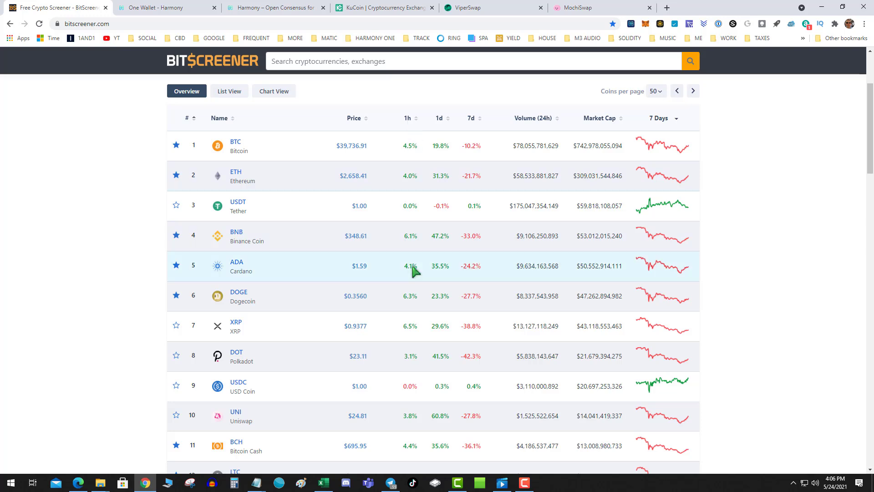
scroll(410, 287, down, 2)
scroll(412, 288, down, 2)
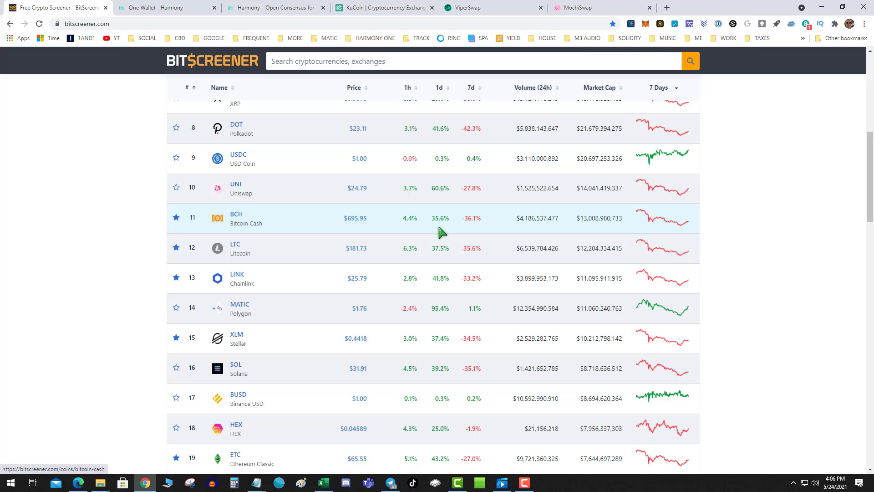
scroll(441, 230, up, 5)
click(441, 261)
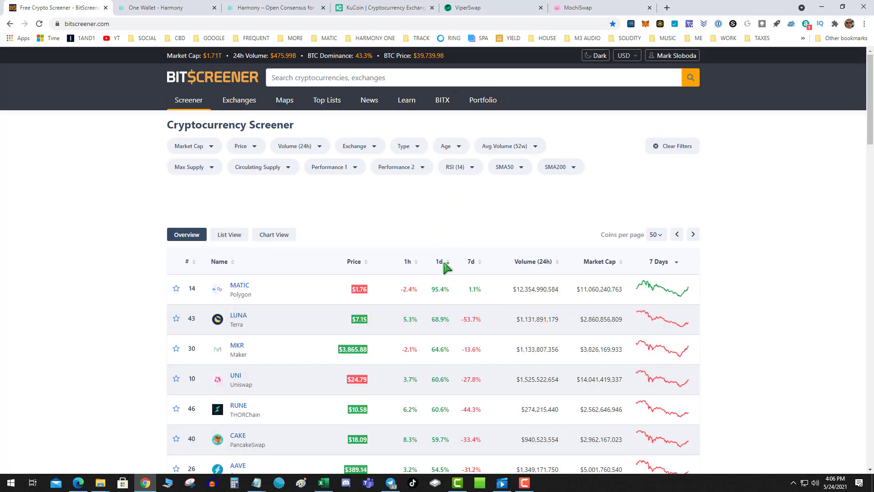
scroll(457, 287, down, 1)
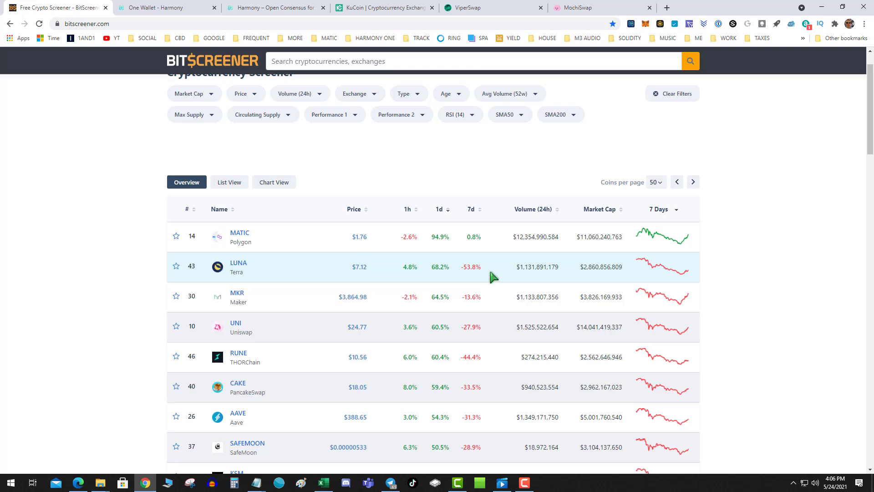
scroll(443, 277, down, 2)
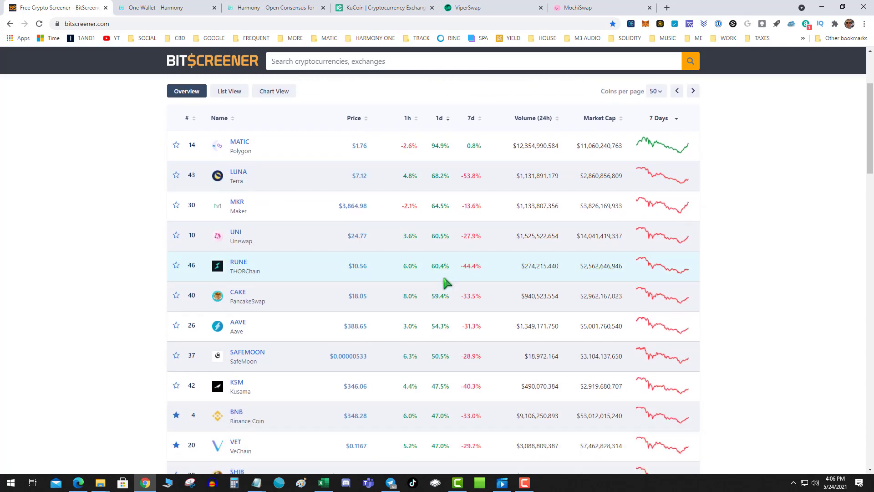
scroll(444, 277, down, 2)
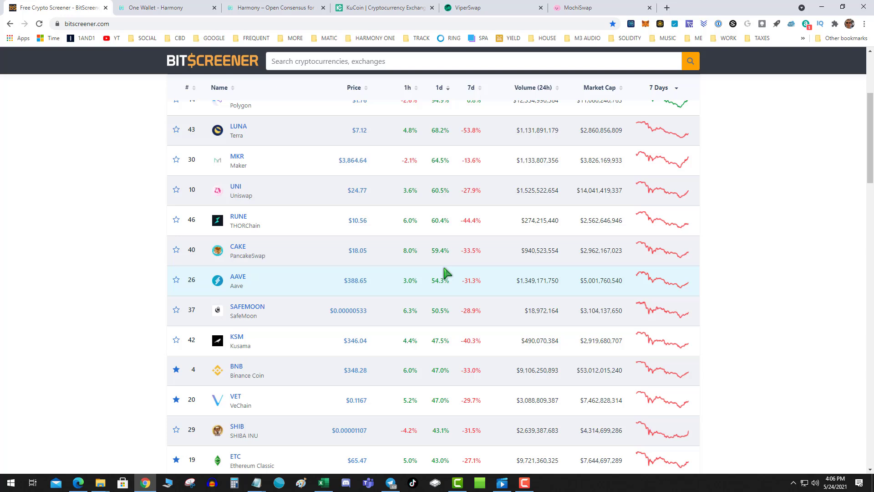
scroll(444, 273, down, 2)
scroll(447, 272, down, 1)
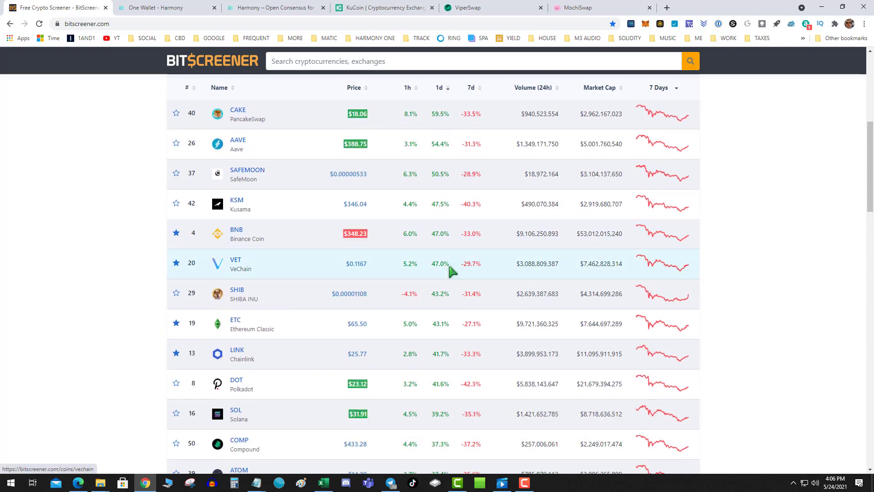
scroll(447, 270, down, 1)
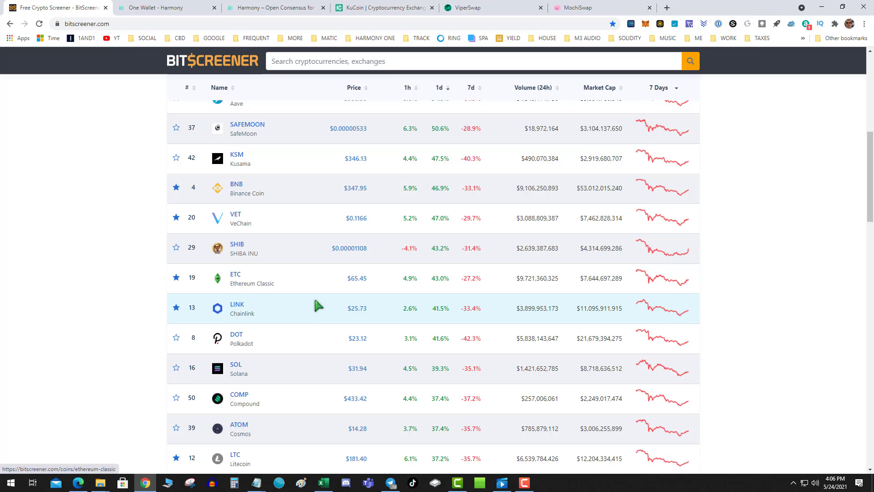
scroll(313, 301, up, 3)
scroll(313, 308, up, 2)
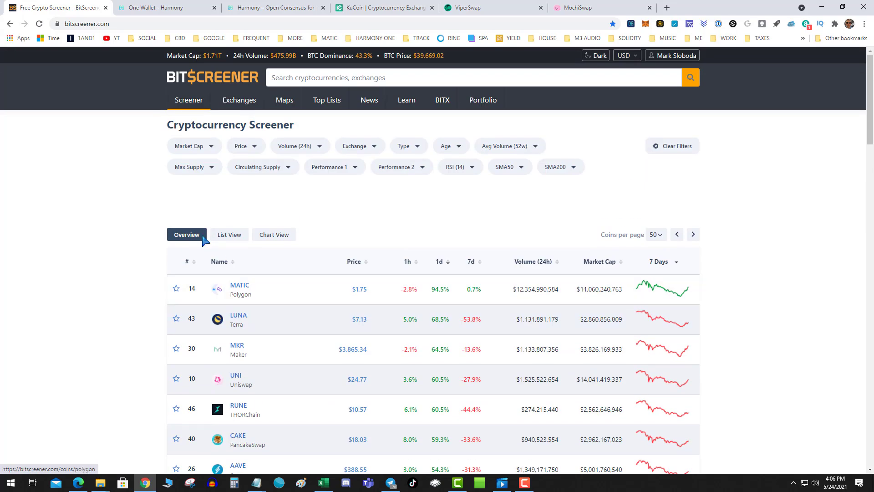